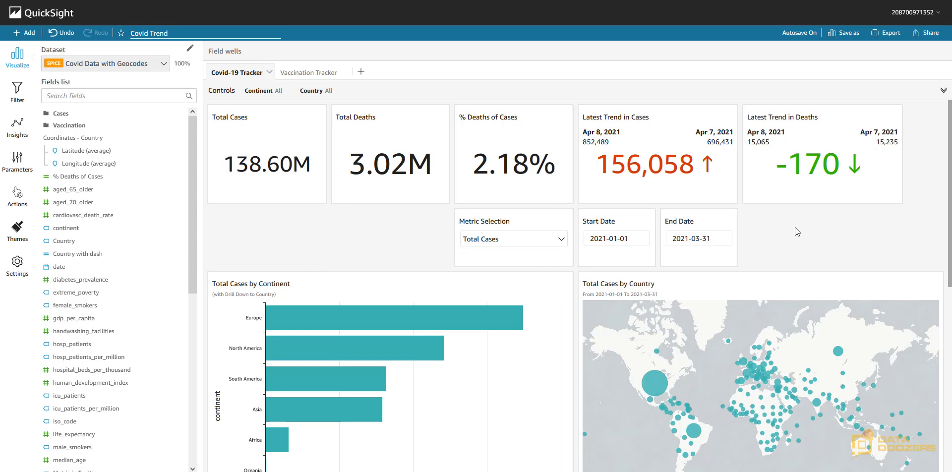
Examine the Covid-19 Tracker visuals and the fields behind each visual on the Vaccination Tracker sheet.
{"action": "scroll", "coordinate": [722, 316], "scroll_direction": "down", "scroll_amount": 2}
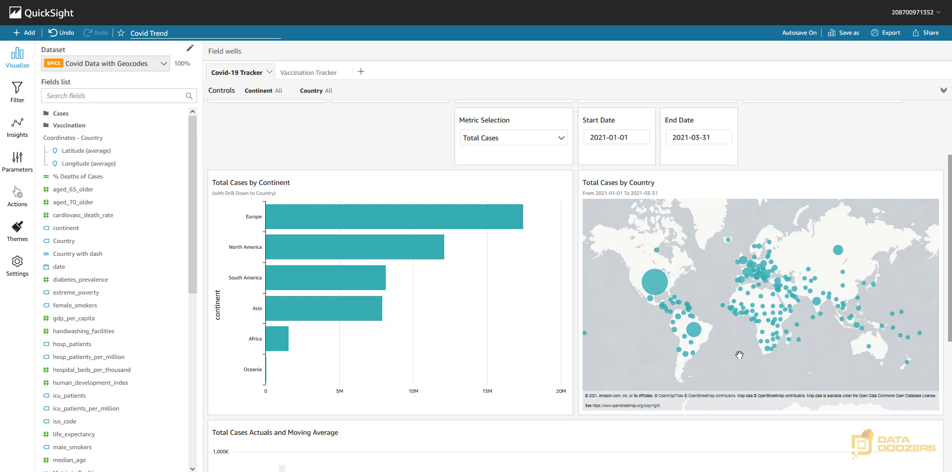
{"action": "left_click", "coordinate": [310, 74]}
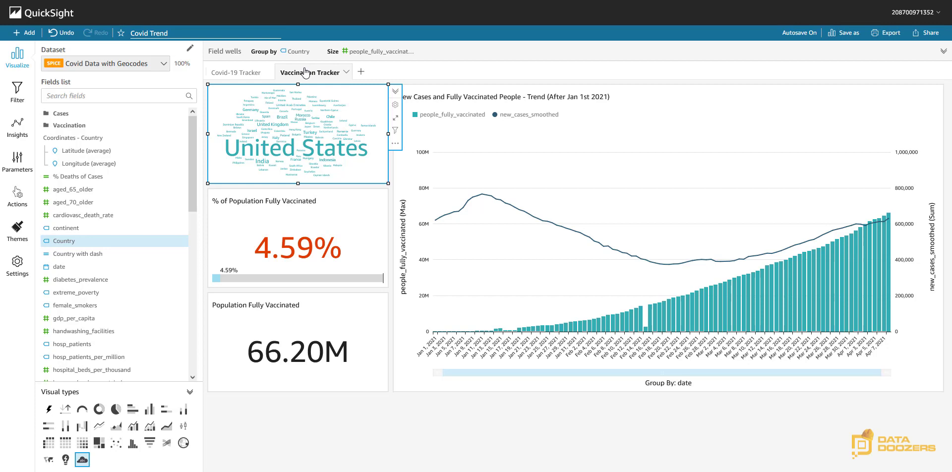
{"action": "left_click", "coordinate": [424, 439]}
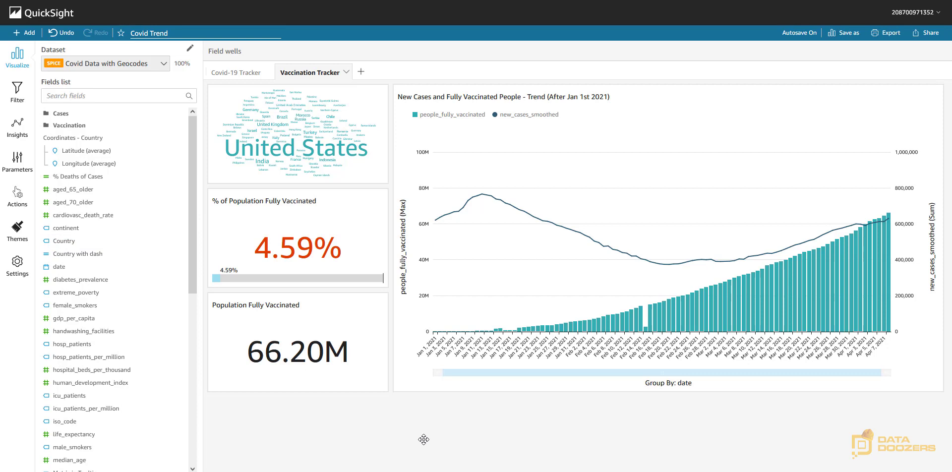
{"action": "left_click", "coordinate": [364, 96]}
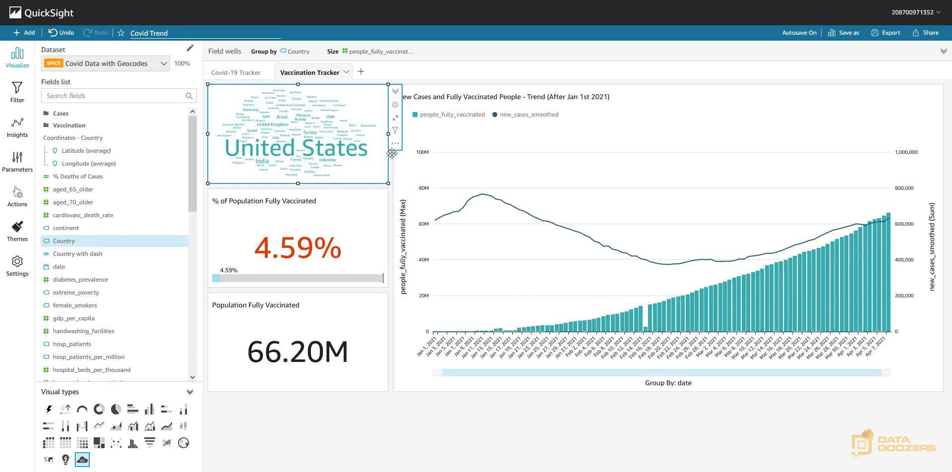
{"action": "left_click", "coordinate": [477, 53]}
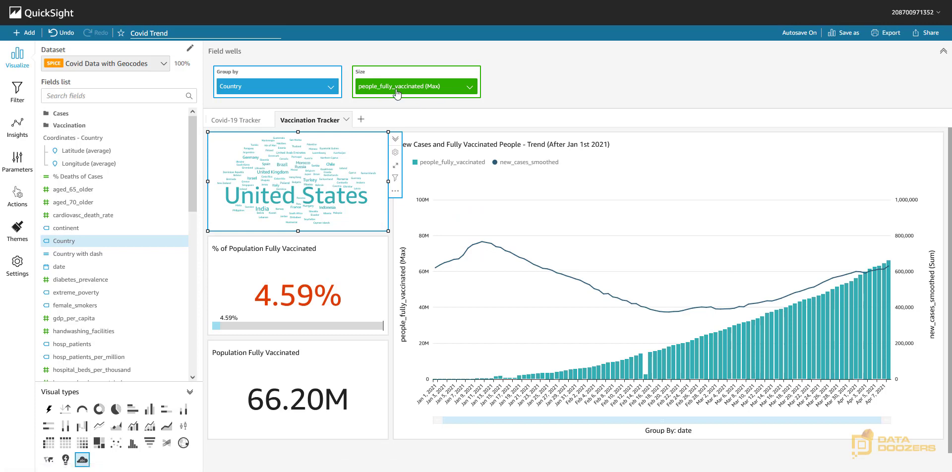
{"action": "left_click", "coordinate": [352, 258]}
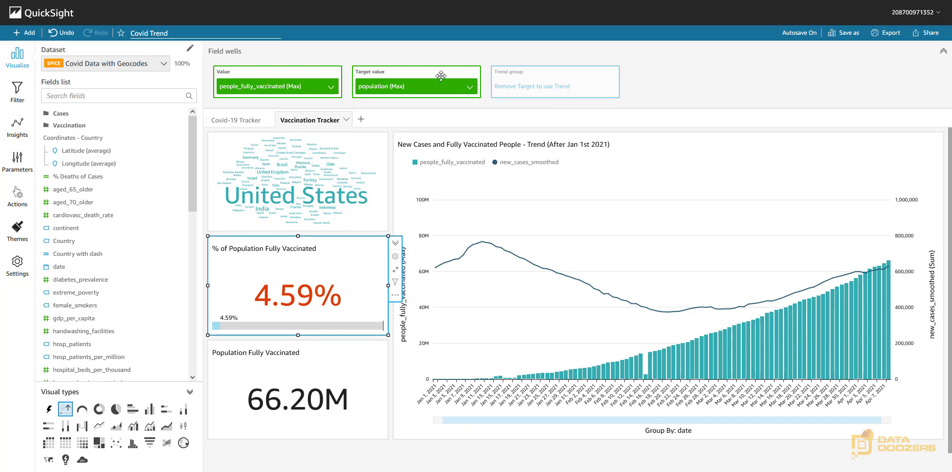
{"action": "left_click", "coordinate": [361, 379]}
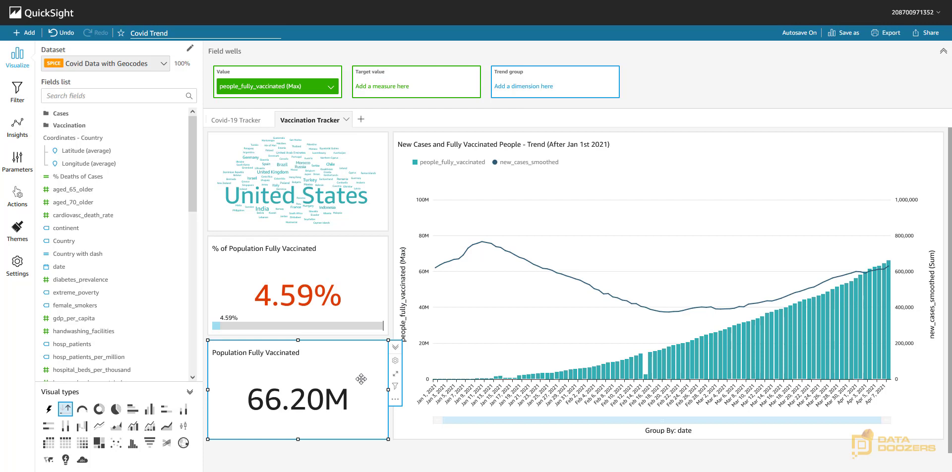
{"action": "left_click", "coordinate": [783, 167]}
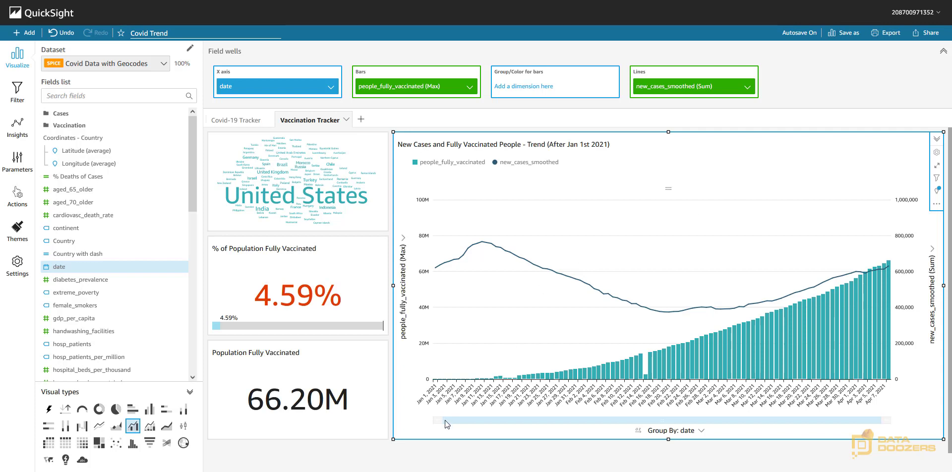
{"action": "left_click", "coordinate": [434, 454]}
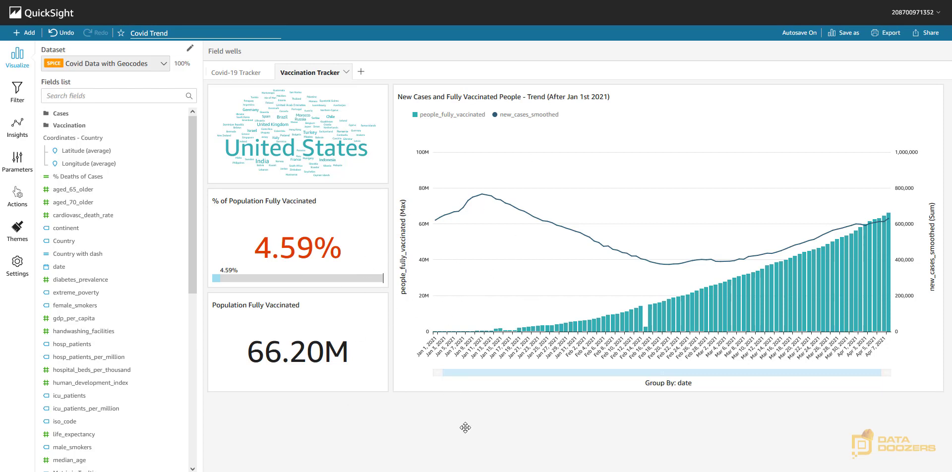
{"action": "left_click", "coordinate": [353, 313]}
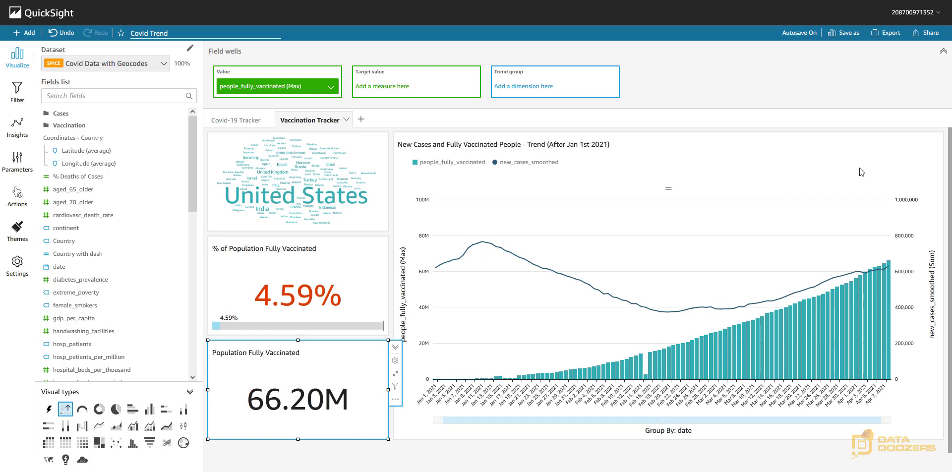
{"action": "left_click", "coordinate": [666, 188]}
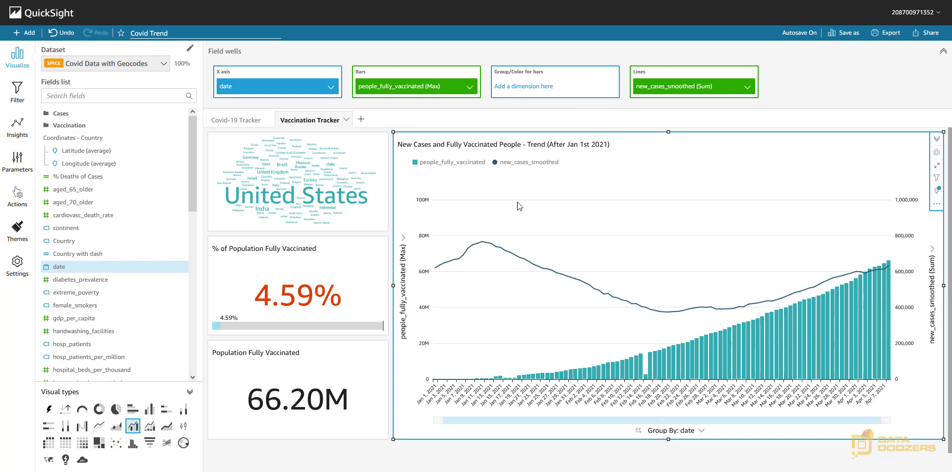
{"action": "left_click", "coordinate": [347, 285]}
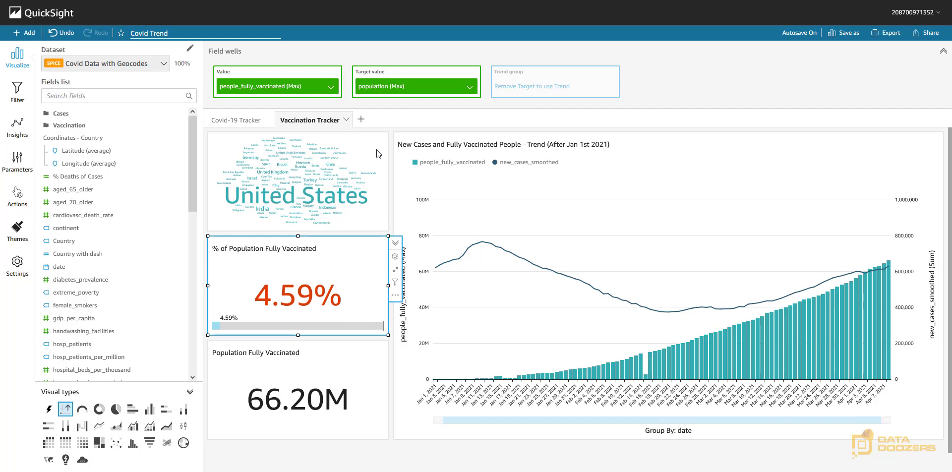
Add a quick action to the country word cloud that filters same-sheet visuals, and test it by selecting and deselecting United States.
{"action": "left_click", "coordinate": [17, 196]}
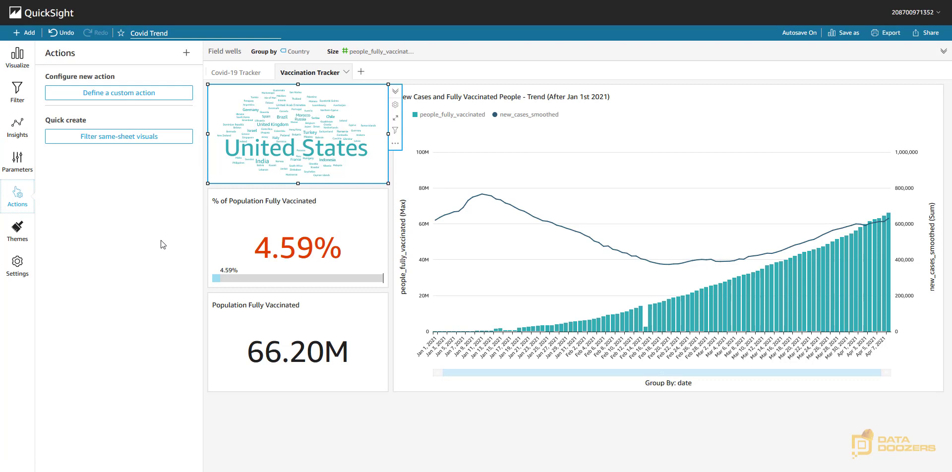
{"action": "left_click", "coordinate": [126, 138]}
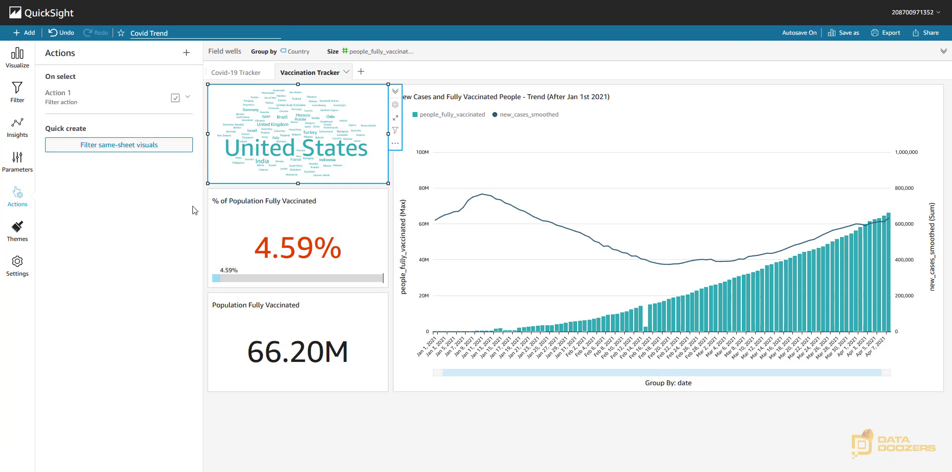
{"action": "left_click", "coordinate": [307, 147]}
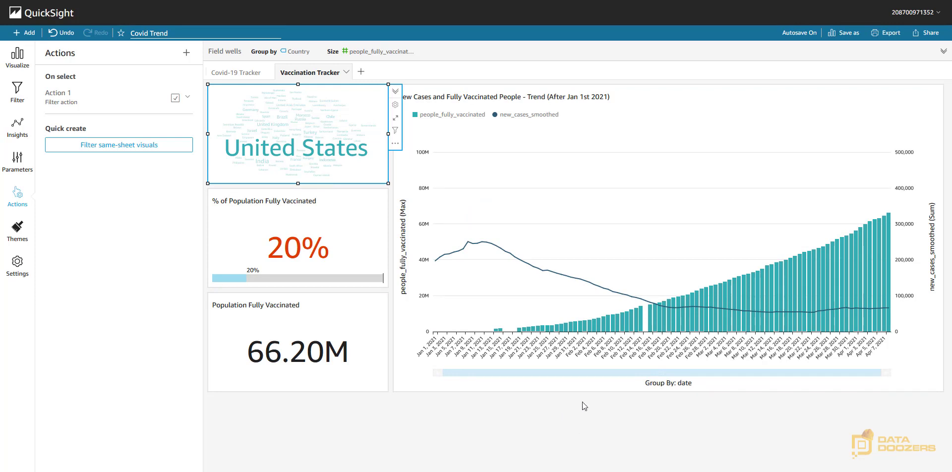
{"action": "mouse_move", "coordinate": [889, 219]}
{"action": "left_click", "coordinate": [312, 150]}
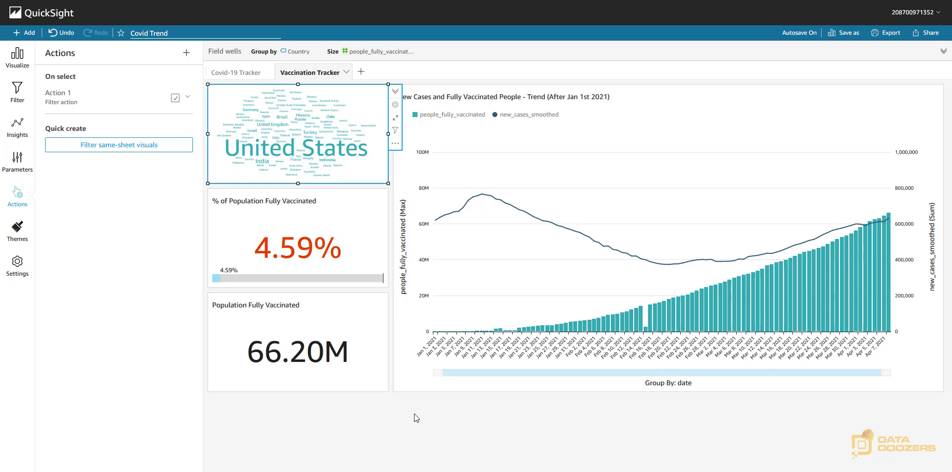
{"action": "left_click", "coordinate": [189, 101]}
{"action": "left_click", "coordinate": [198, 121]}
{"action": "left_click", "coordinate": [345, 426]}
Start a new navigation action on the Covid-19 Tracker sheet's Total Cases by Country map, with Vaccination Tracker as the target sheet.
{"action": "left_click", "coordinate": [224, 74]}
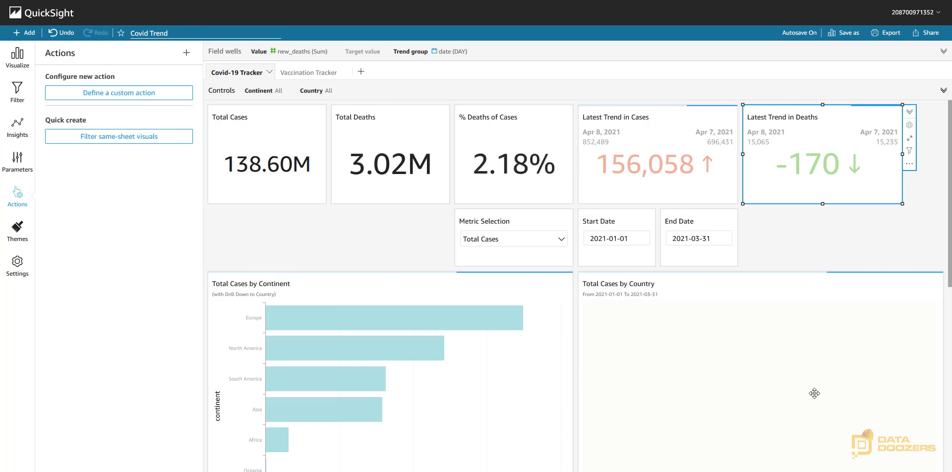
{"action": "left_click", "coordinate": [370, 237]}
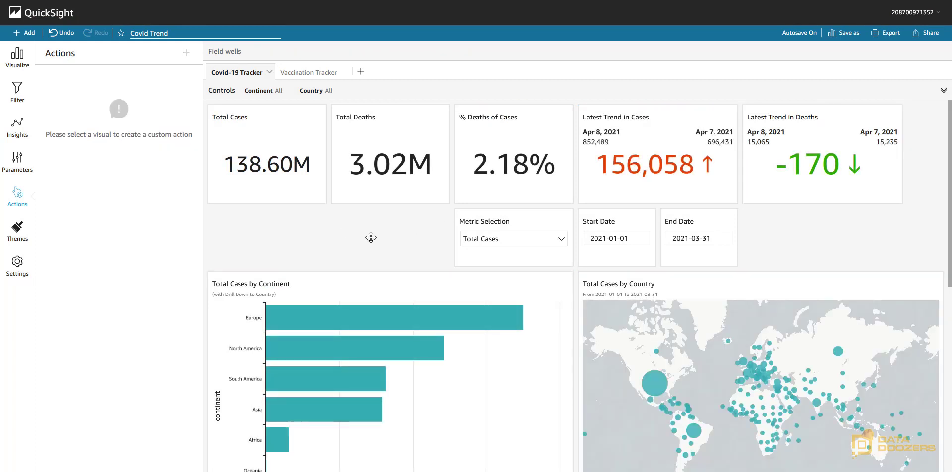
{"action": "scroll", "coordinate": [933, 155], "scroll_direction": "down", "scroll_amount": 2}
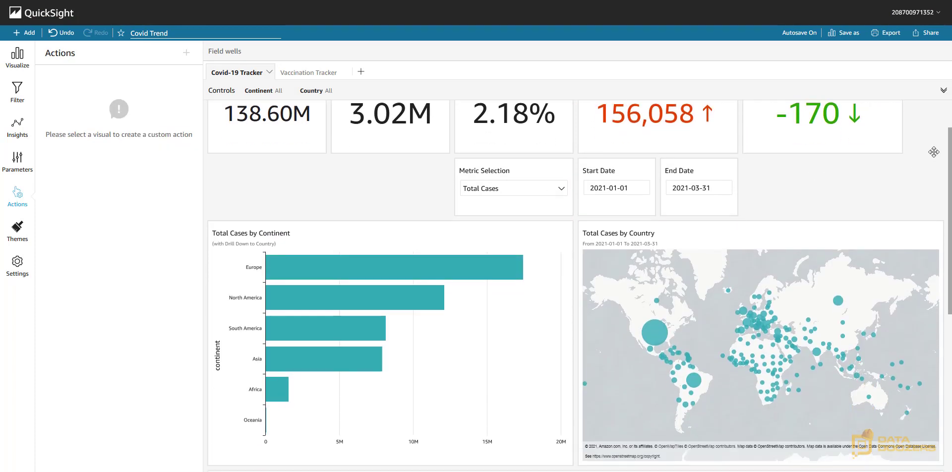
{"action": "scroll", "coordinate": [933, 155], "scroll_direction": "down", "scroll_amount": 2}
{"action": "left_click", "coordinate": [912, 214]}
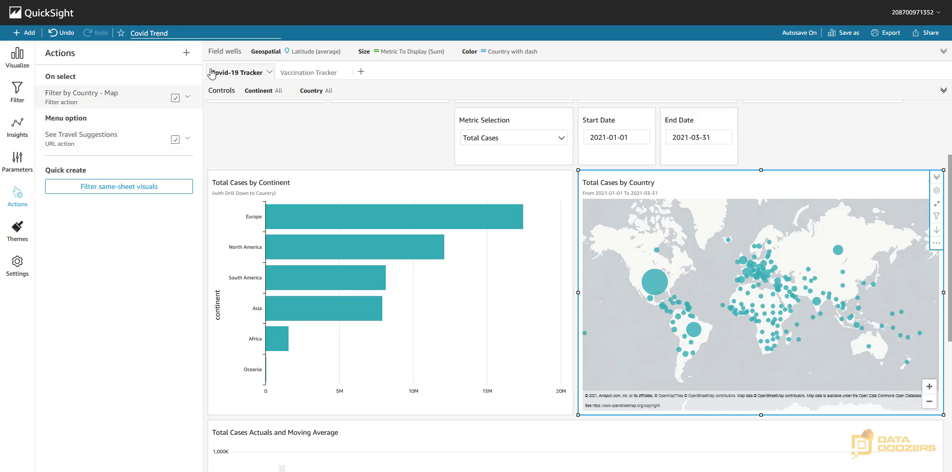
{"action": "left_click", "coordinate": [186, 53]}
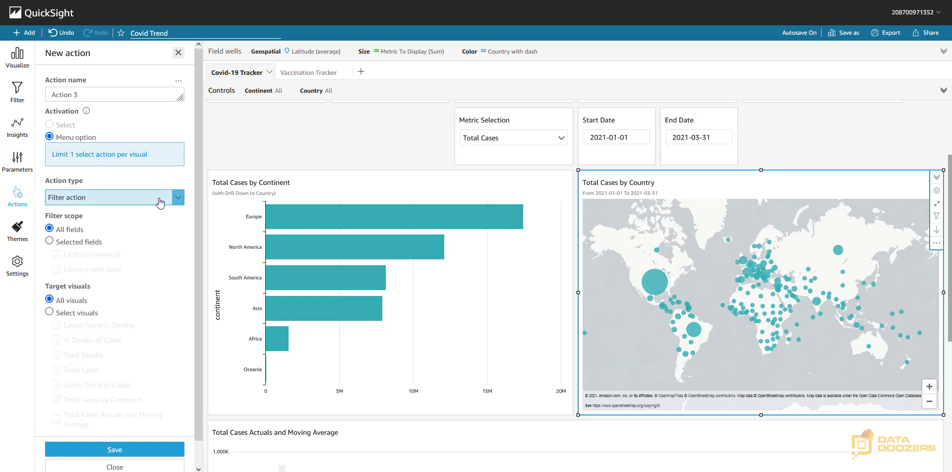
{"action": "left_click", "coordinate": [177, 197]}
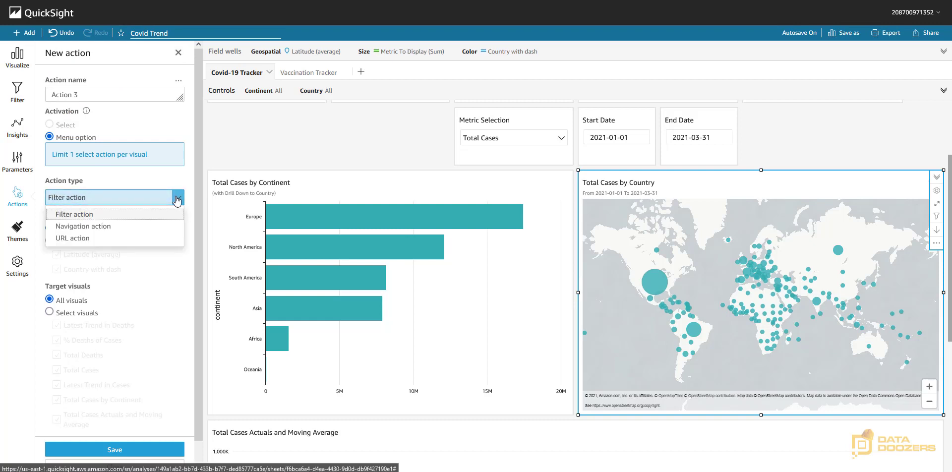
{"action": "left_click", "coordinate": [96, 226]}
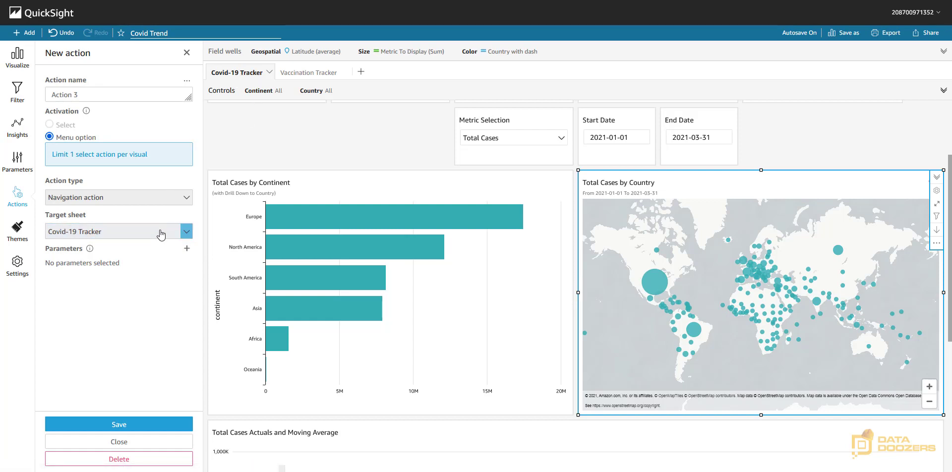
{"action": "left_click", "coordinate": [186, 231]}
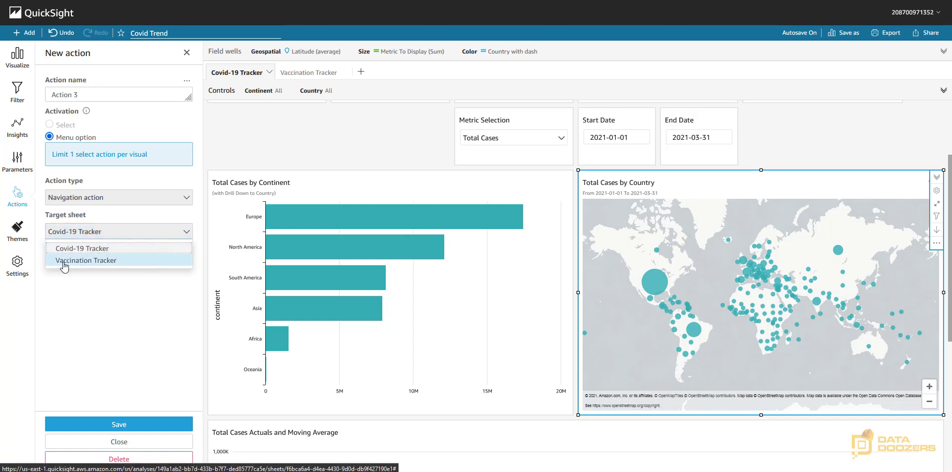
{"action": "left_click", "coordinate": [113, 266]}
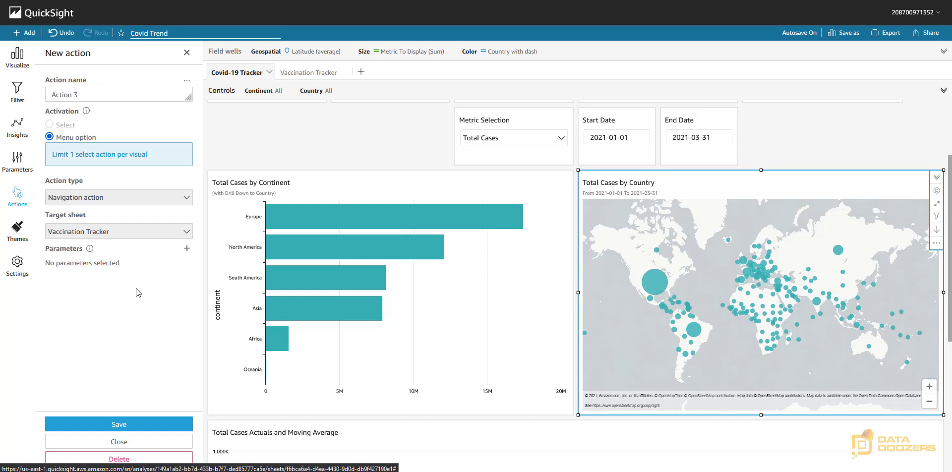
Create a single-value string parameter named countryname without a default value.
{"action": "left_click", "coordinate": [22, 34]}
{"action": "left_click", "coordinate": [30, 118]}
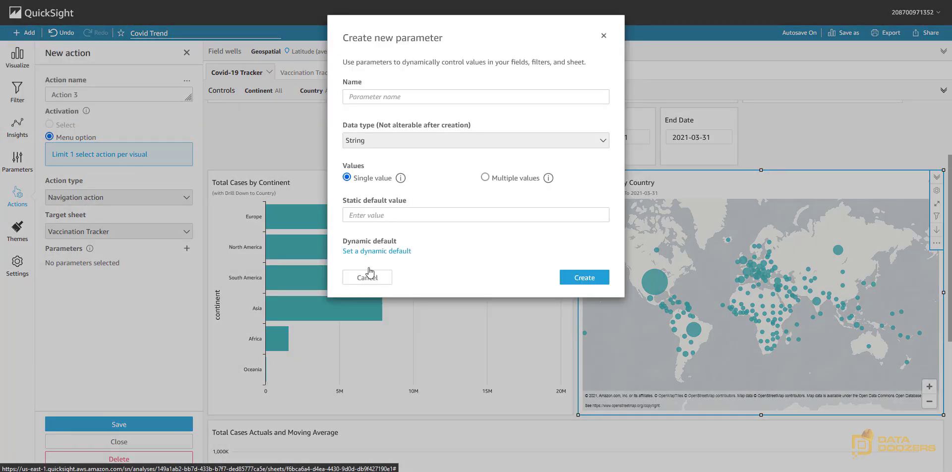
{"action": "left_click", "coordinate": [377, 97]}
{"action": "type", "text": "countryname"}
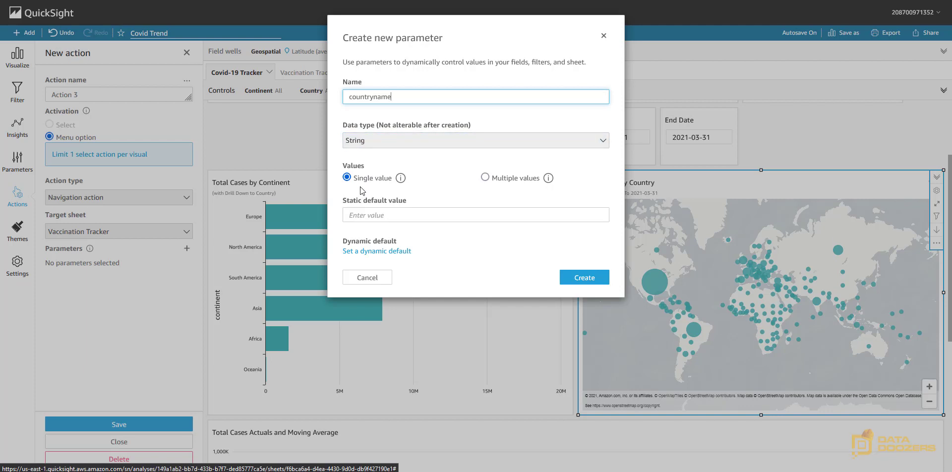
{"action": "left_click", "coordinate": [585, 281]}
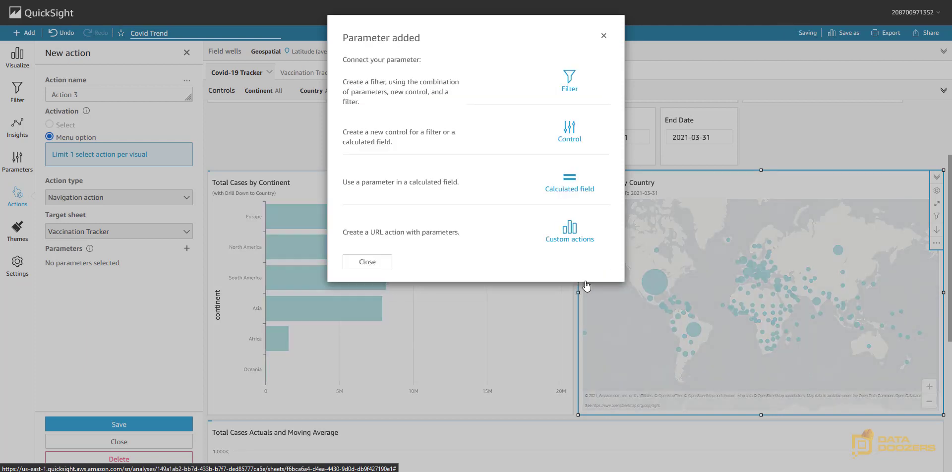
{"action": "left_click", "coordinate": [604, 35]}
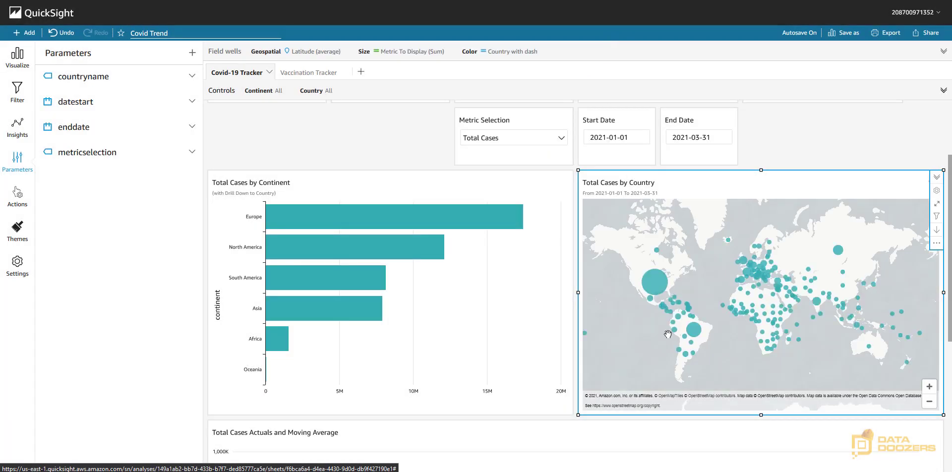
Add the countryname parameter to the map's navigation action, setting its value from the field Country with dash.
{"action": "left_click", "coordinate": [25, 195]}
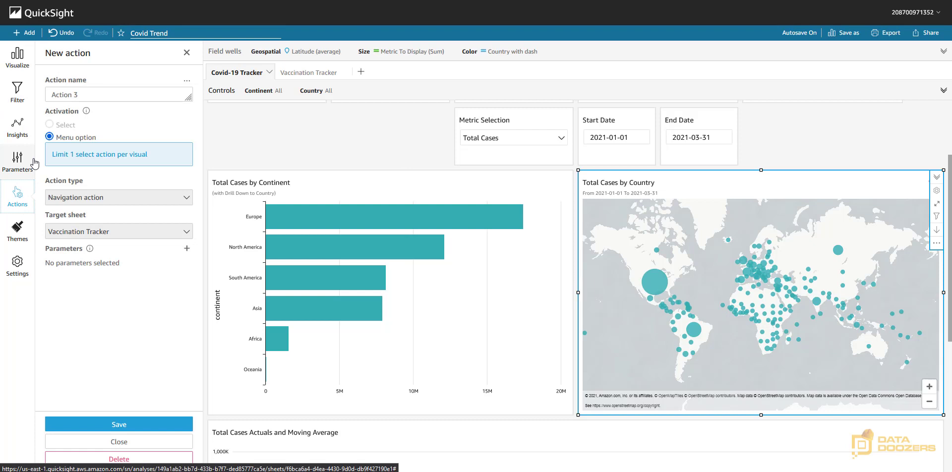
{"action": "left_click", "coordinate": [187, 248]}
{"action": "left_click", "coordinate": [186, 96]}
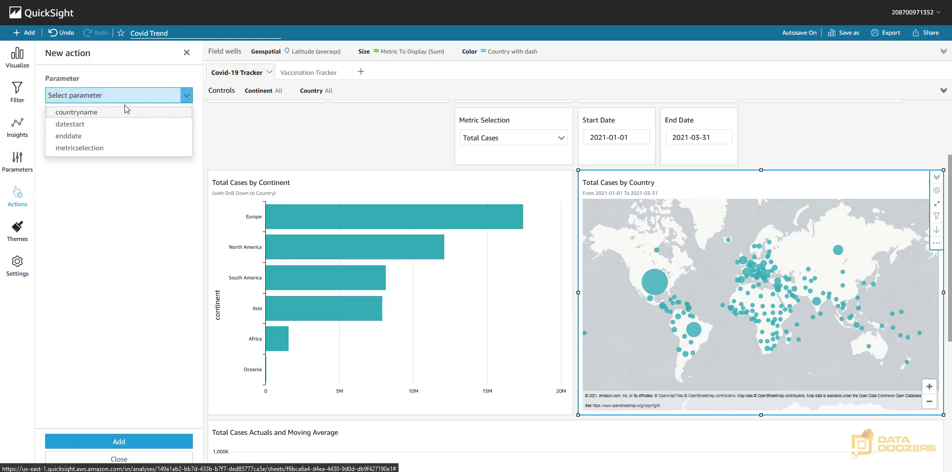
{"action": "left_click", "coordinate": [85, 116]}
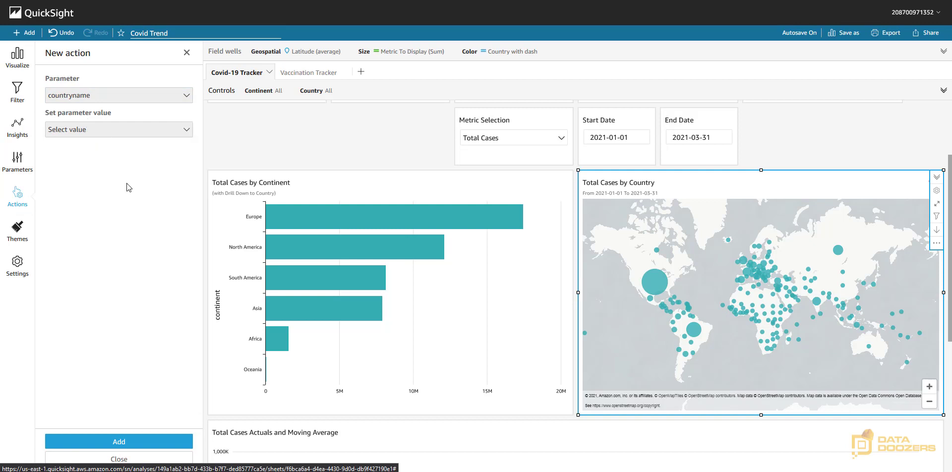
{"action": "left_click", "coordinate": [185, 132]}
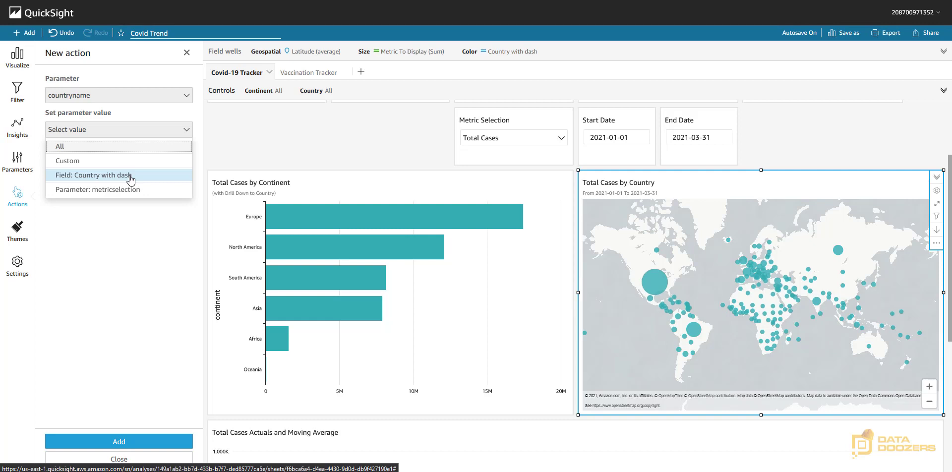
{"action": "left_click", "coordinate": [106, 178]}
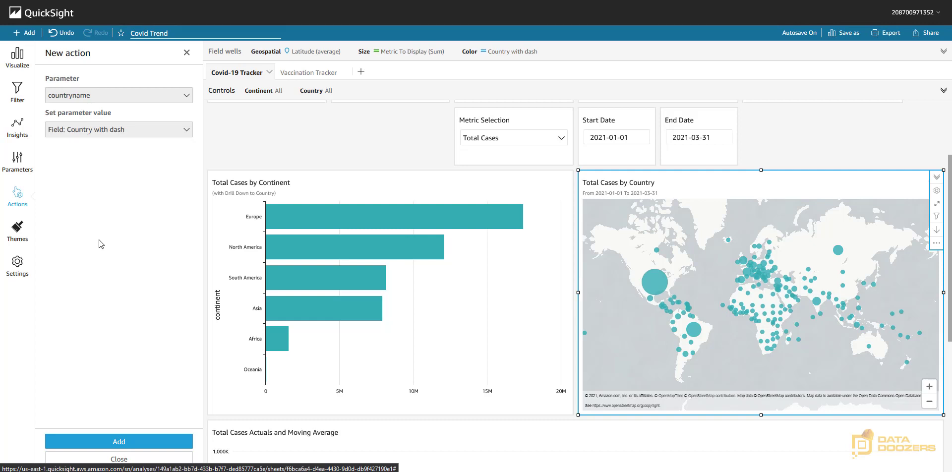
{"action": "left_click", "coordinate": [116, 441]}
Name the map's new navigation action "See Vaccination Trend" and save it.
{"action": "triple_click", "coordinate": [48, 95]}
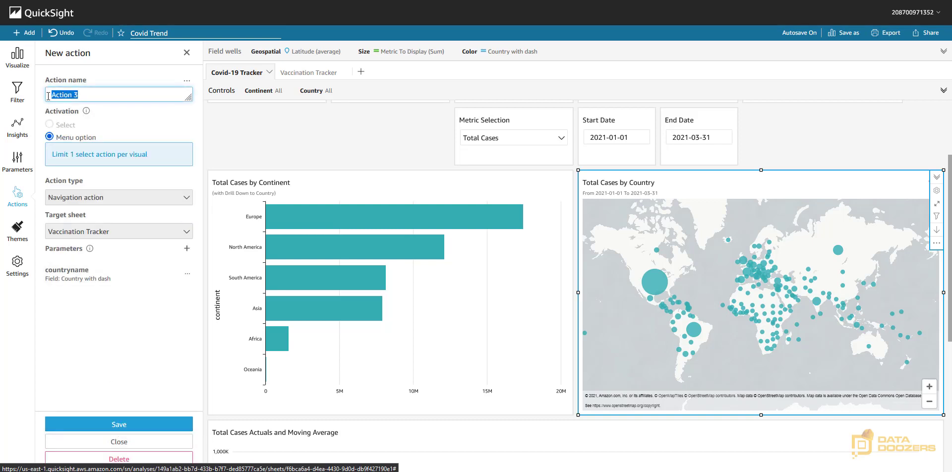
{"action": "type", "text": "See Vaccination Trend"}
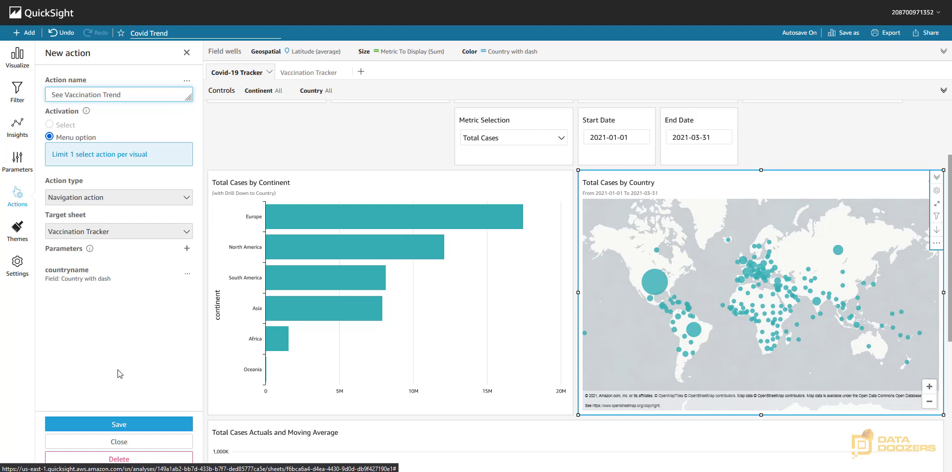
{"action": "left_click", "coordinate": [118, 425]}
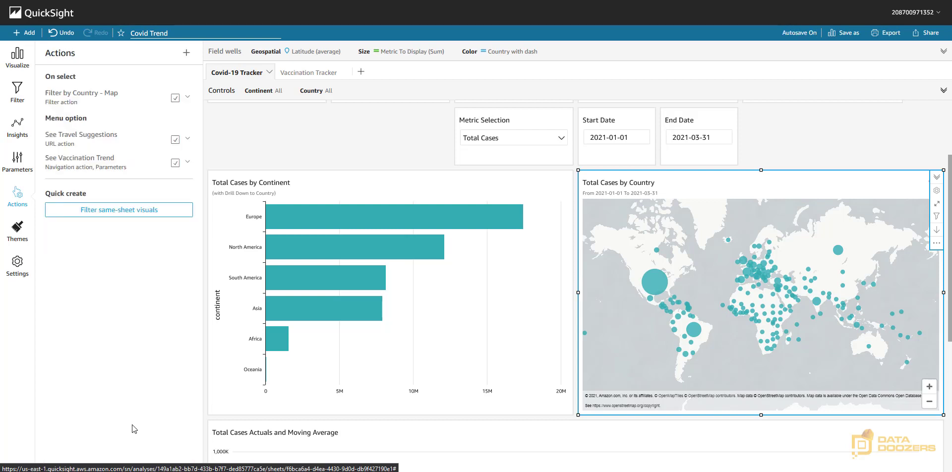
Run the See Vaccination Trend action on the United States bubble of the Total Cases by Country map.
{"action": "mouse_move", "coordinate": [653, 279]}
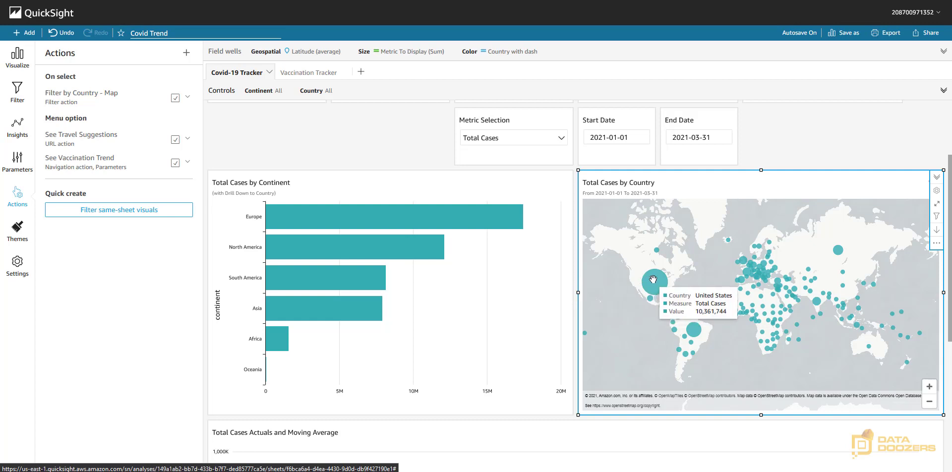
{"action": "left_click", "coordinate": [652, 280]}
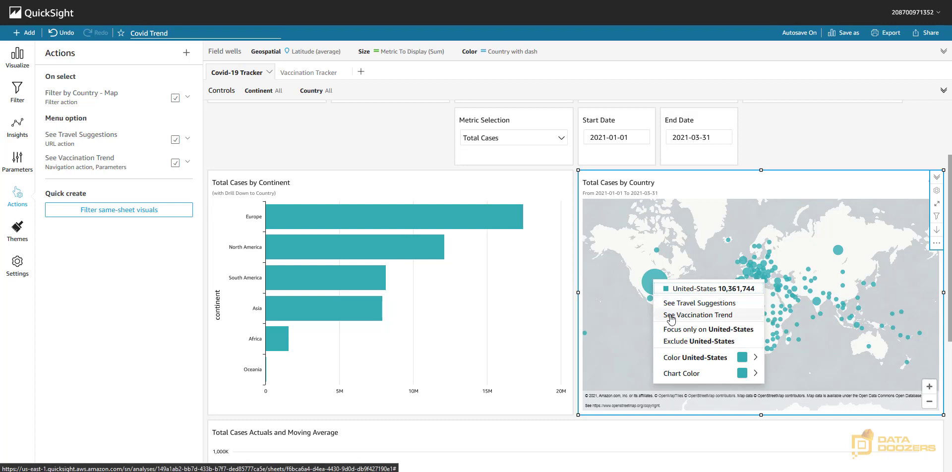
{"action": "left_click", "coordinate": [716, 320]}
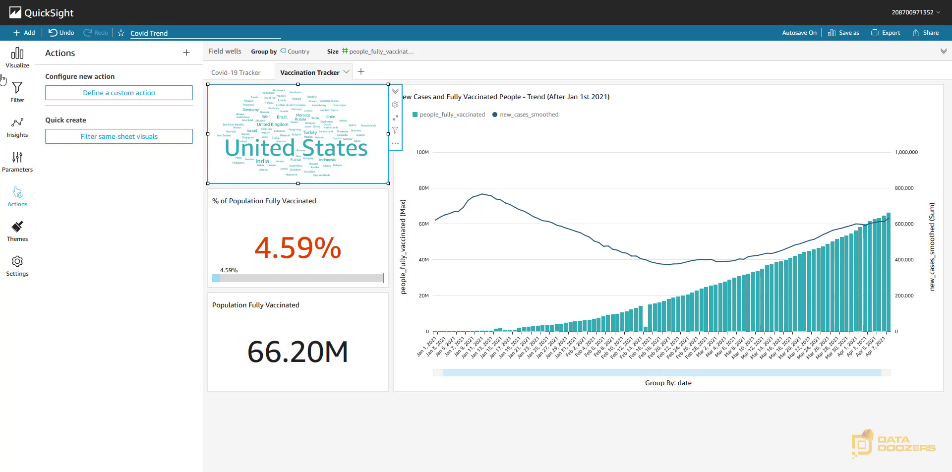
Create a filter on Country with dash for the Vaccination Tracker sheet and apply its scope to all applicable visuals.
{"action": "left_click", "coordinate": [16, 89]}
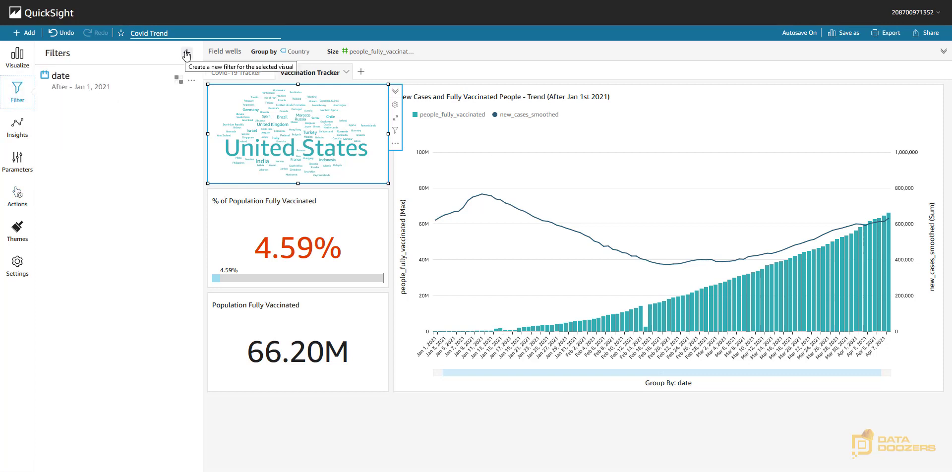
{"action": "left_click", "coordinate": [187, 53]}
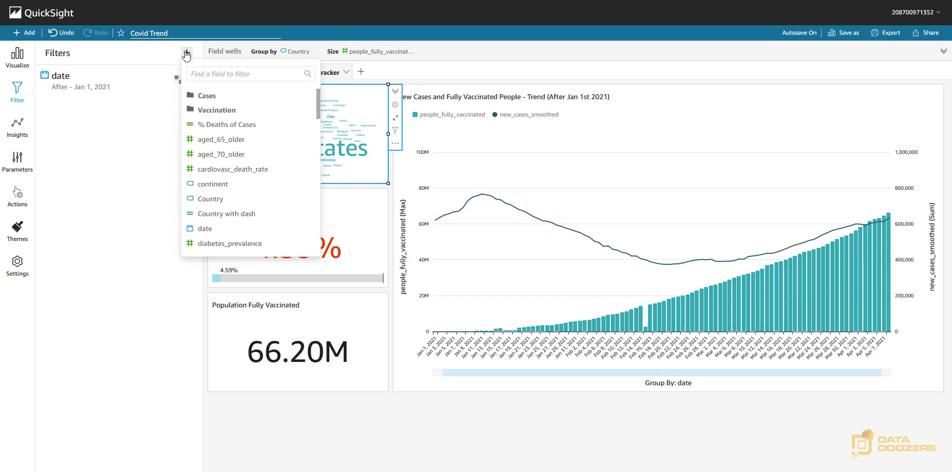
{"action": "left_click", "coordinate": [246, 216]}
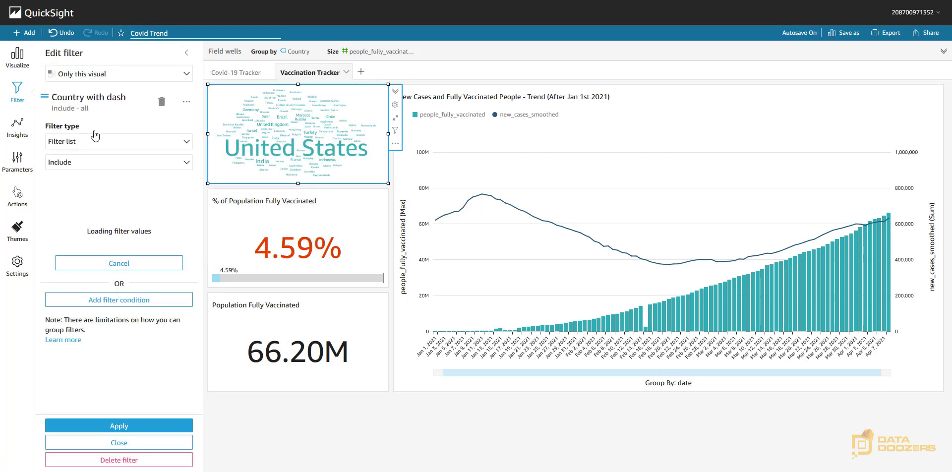
{"action": "left_click", "coordinate": [191, 75]}
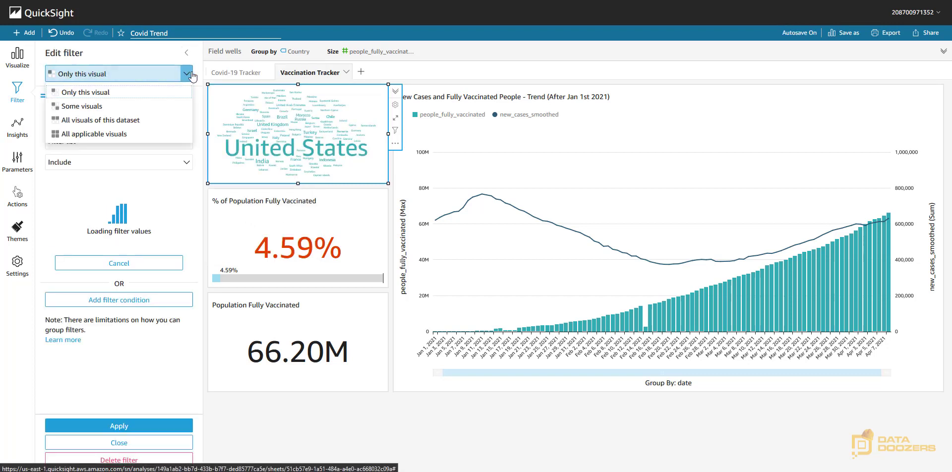
{"action": "left_click", "coordinate": [102, 133]}
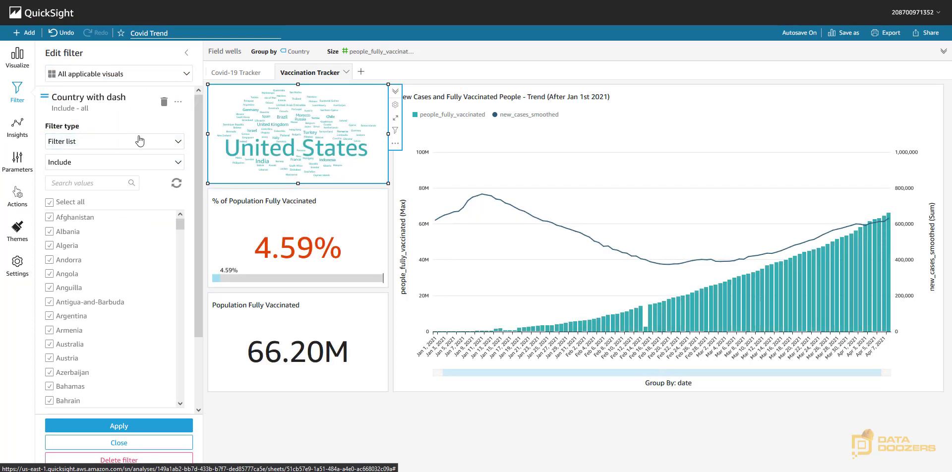
Make the Country with dash filter a custom filter that equals the countryname parameter, apply it, and close the filter settings.
{"action": "left_click", "coordinate": [179, 142]}
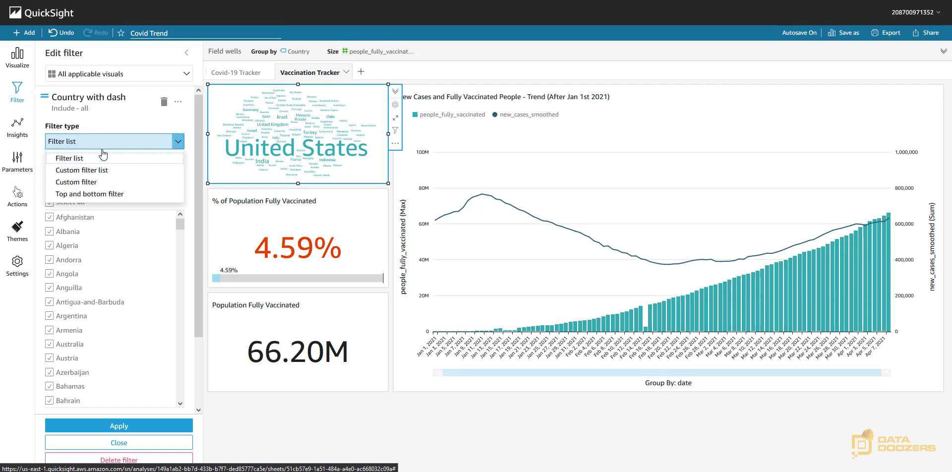
{"action": "left_click", "coordinate": [90, 185]}
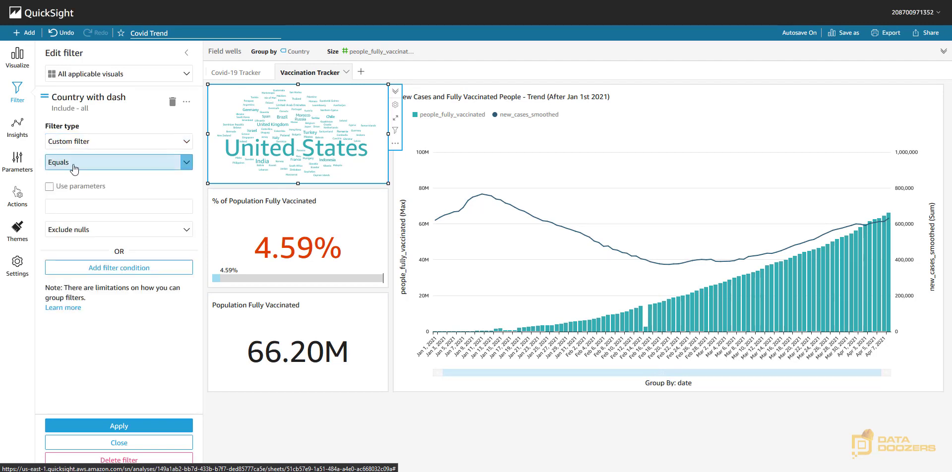
{"action": "left_click", "coordinate": [50, 188]}
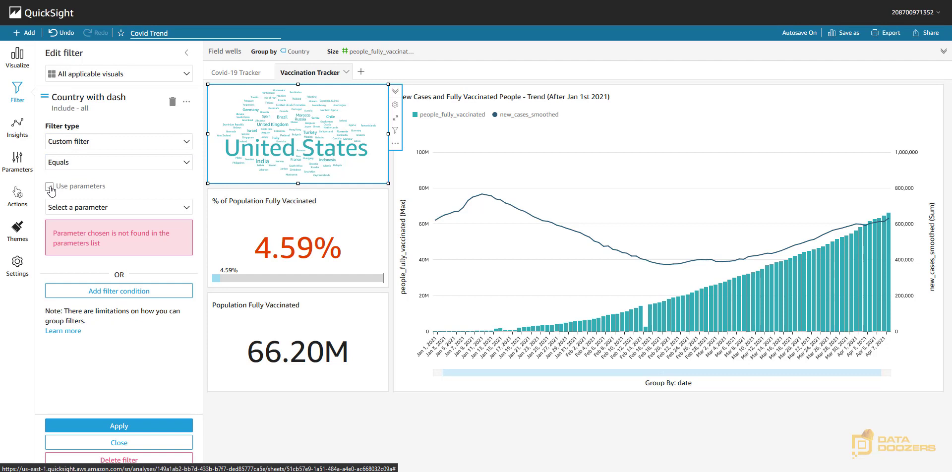
{"action": "left_click", "coordinate": [186, 211]}
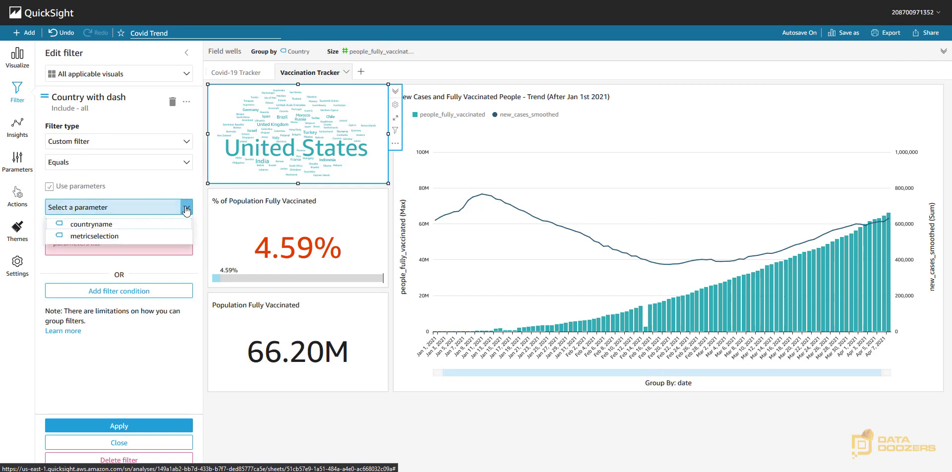
{"action": "left_click", "coordinate": [83, 225]}
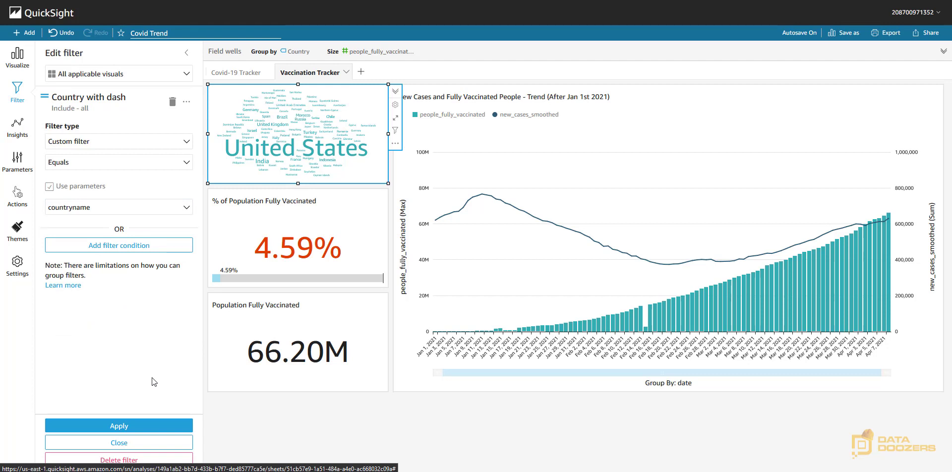
{"action": "left_click", "coordinate": [118, 426]}
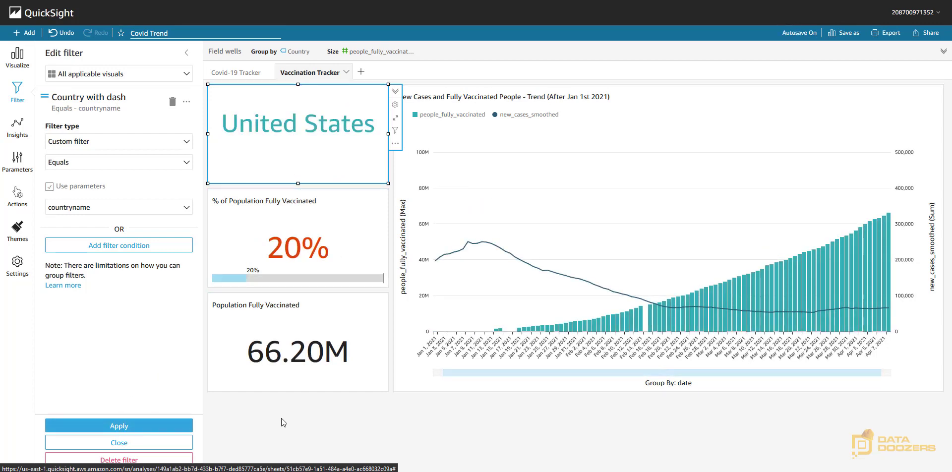
{"action": "left_click", "coordinate": [120, 448]}
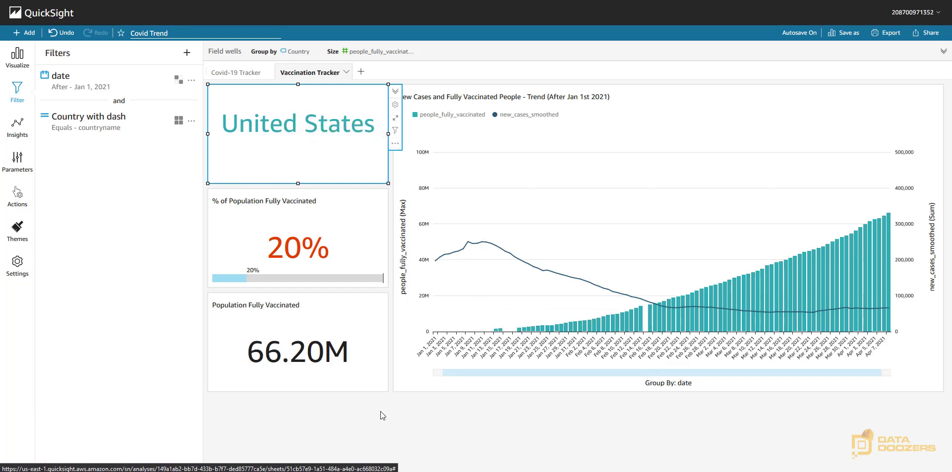
{"action": "left_click", "coordinate": [380, 427]}
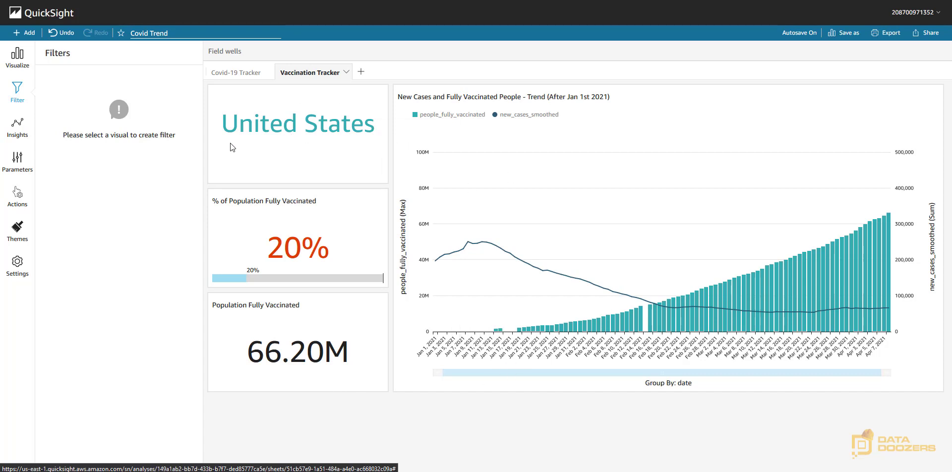
Test the See Vaccination Trend action from Brazil on the Covid-19 Tracker map, and return to the Covid-19 Tracker sheet.
{"action": "left_click", "coordinate": [227, 74]}
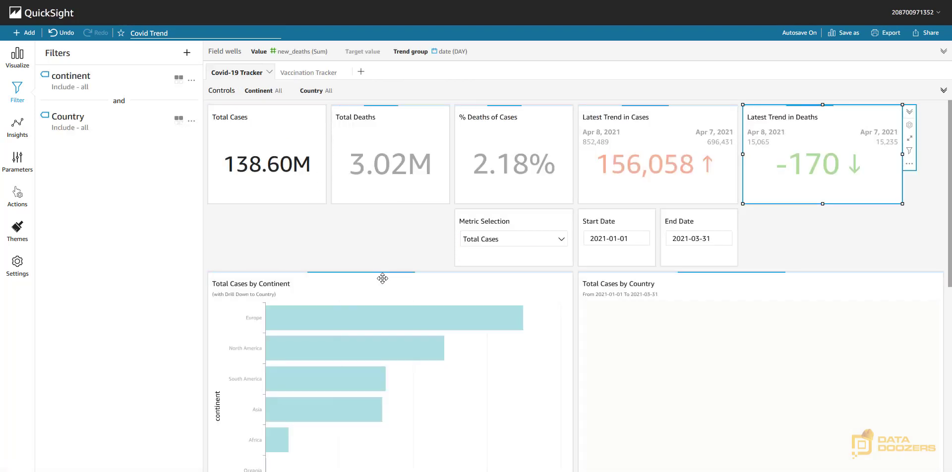
{"action": "scroll", "coordinate": [663, 333], "scroll_direction": "down", "scroll_amount": 2}
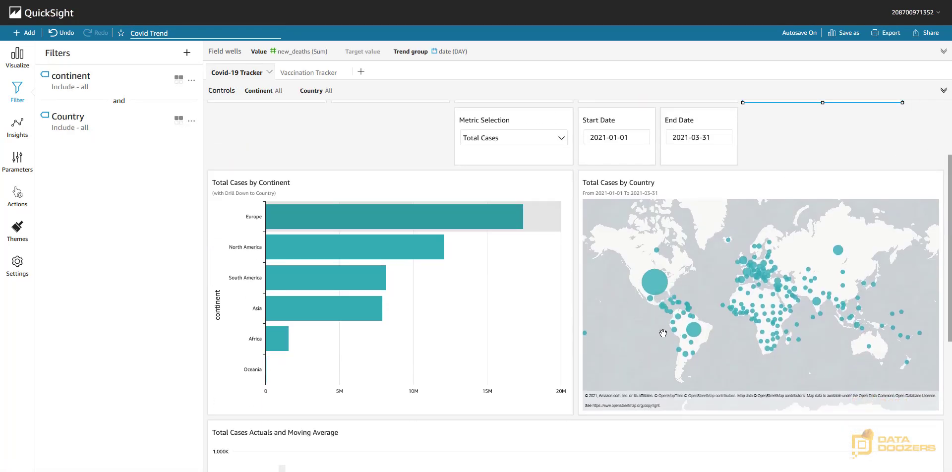
{"action": "left_click", "coordinate": [696, 330]}
{"action": "left_click", "coordinate": [739, 367]}
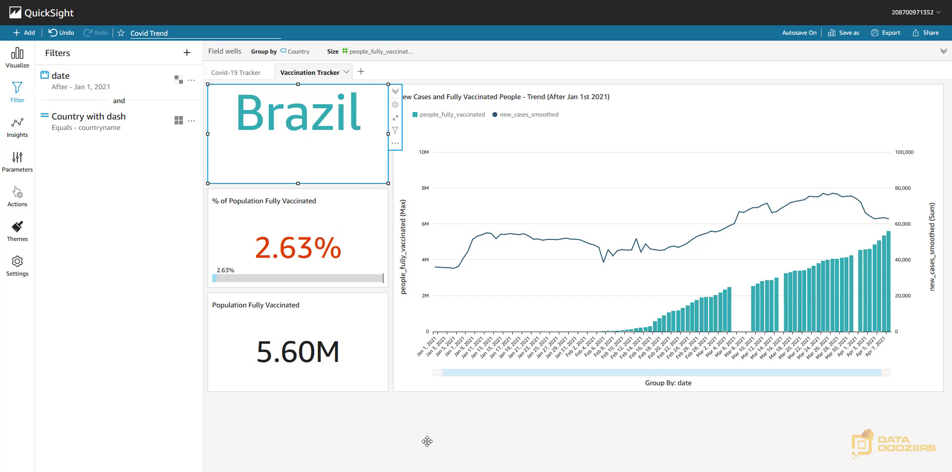
{"action": "left_click", "coordinate": [252, 74]}
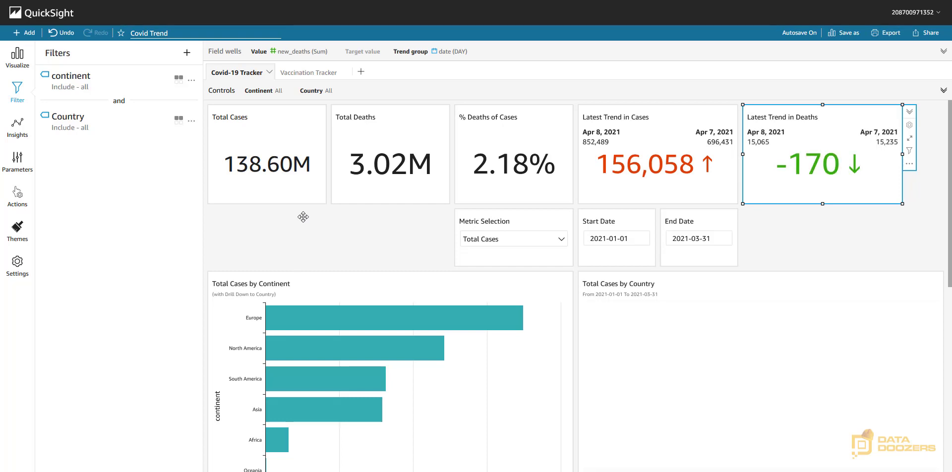